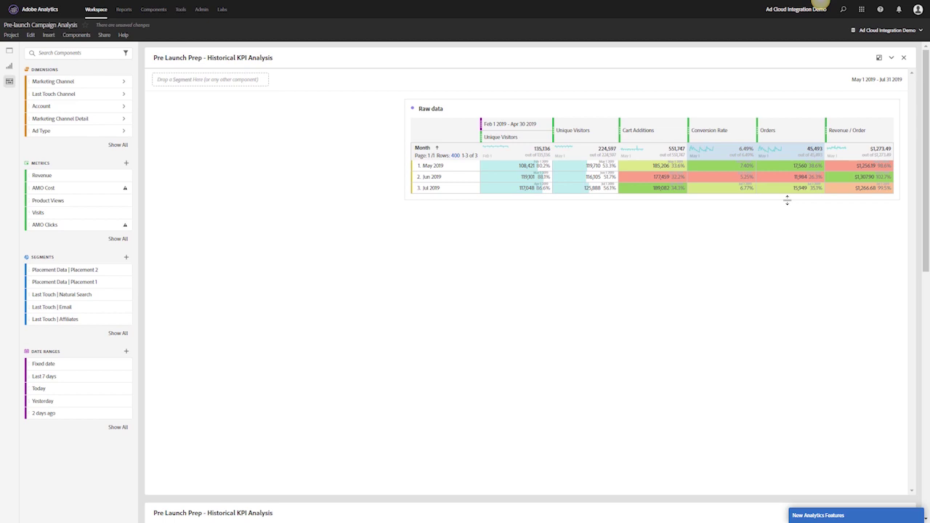
Add a new freeform table beside Raw data and shrink it to half the panel width
{"action": "left_click", "coordinate": [9, 65]}
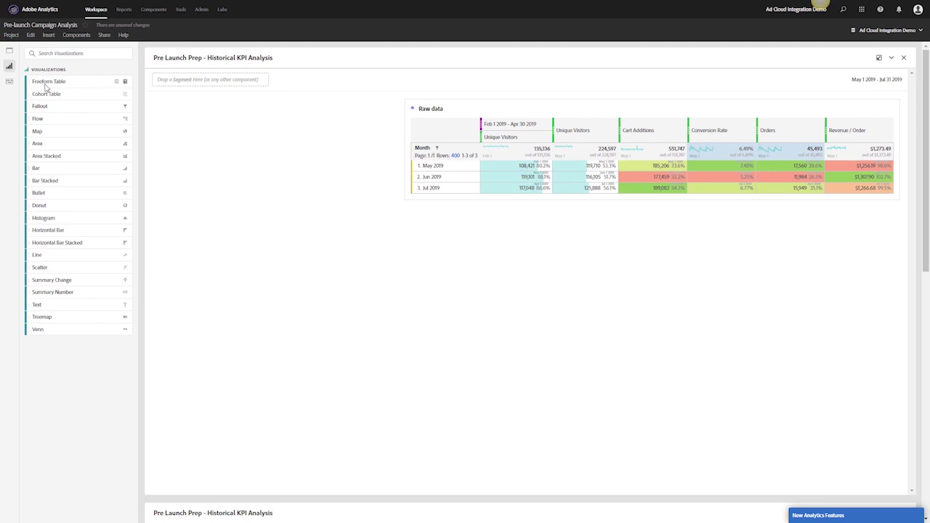
{"action": "left_click_drag", "start_coordinate": [45, 85], "coordinate": [309, 219]}
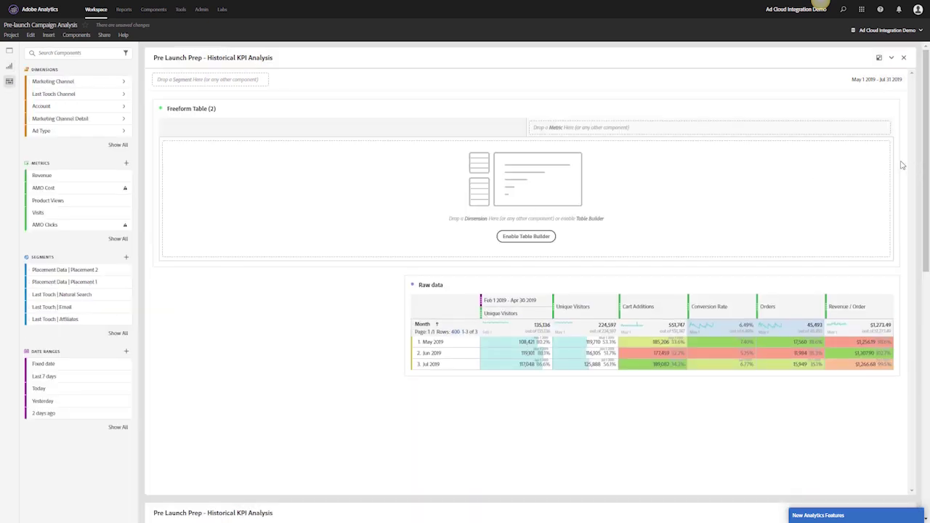
{"action": "left_click_drag", "start_coordinate": [901, 166], "coordinate": [392, 168]}
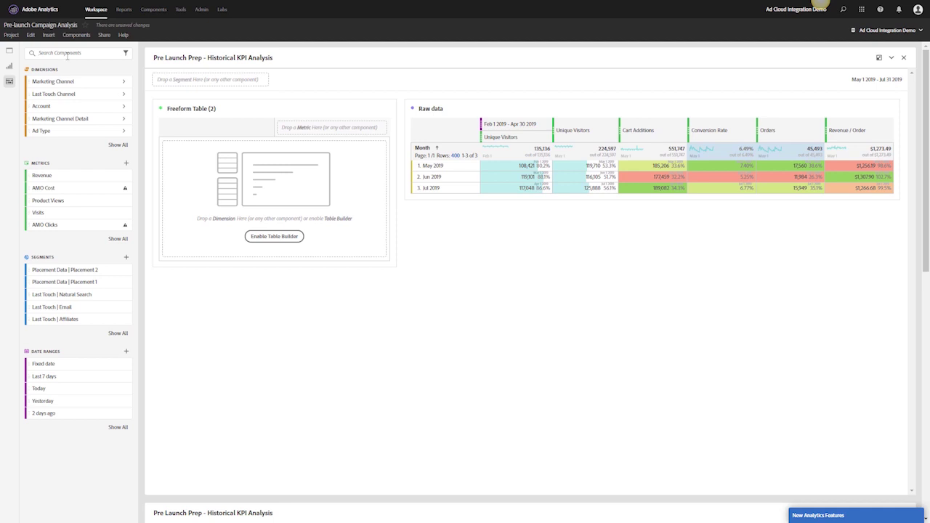
Break the table down by the 1-5, 6-10, 21-50 and 10-20 Days ranges found by searching 'Days'
{"action": "left_click", "coordinate": [67, 56]}
{"action": "type", "text": "Days"}
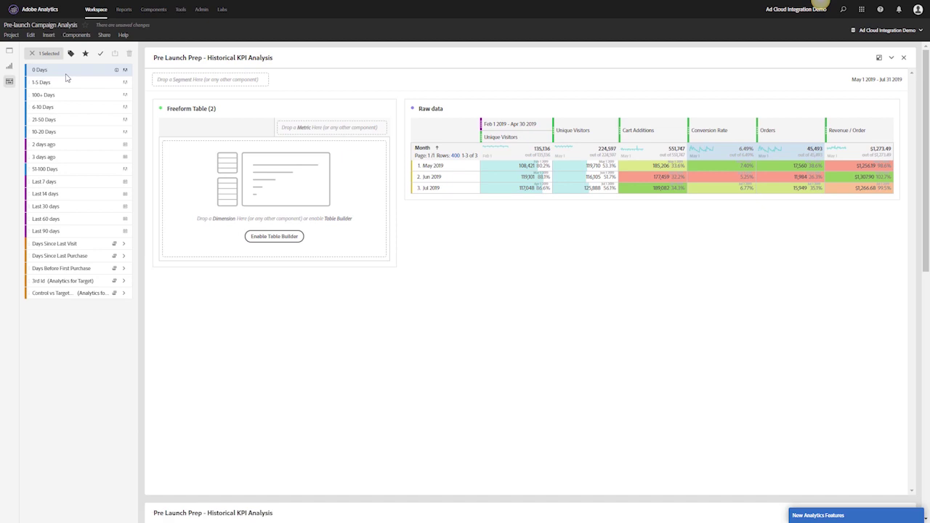
{"action": "left_click", "coordinate": [62, 85], "text": "shift"}
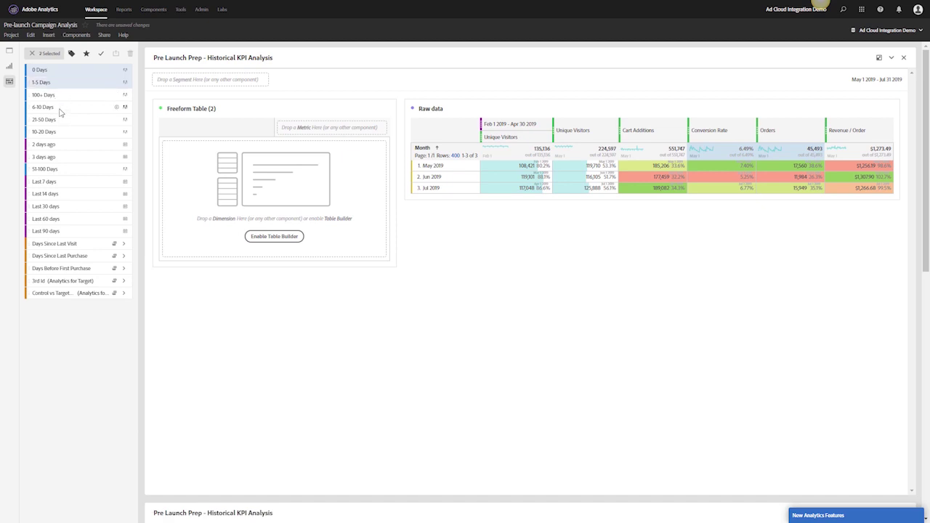
{"action": "left_click", "coordinate": [61, 109], "text": "ctrl"}
{"action": "left_click", "coordinate": [66, 121], "text": "ctrl"}
{"action": "left_click", "coordinate": [64, 134], "text": "ctrl"}
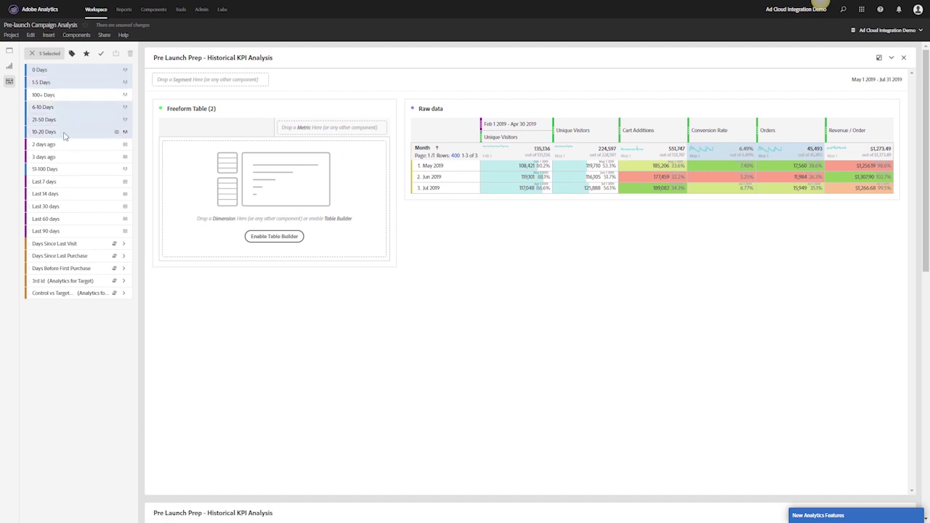
{"action": "left_click_drag", "start_coordinate": [48, 118], "coordinate": [197, 218]}
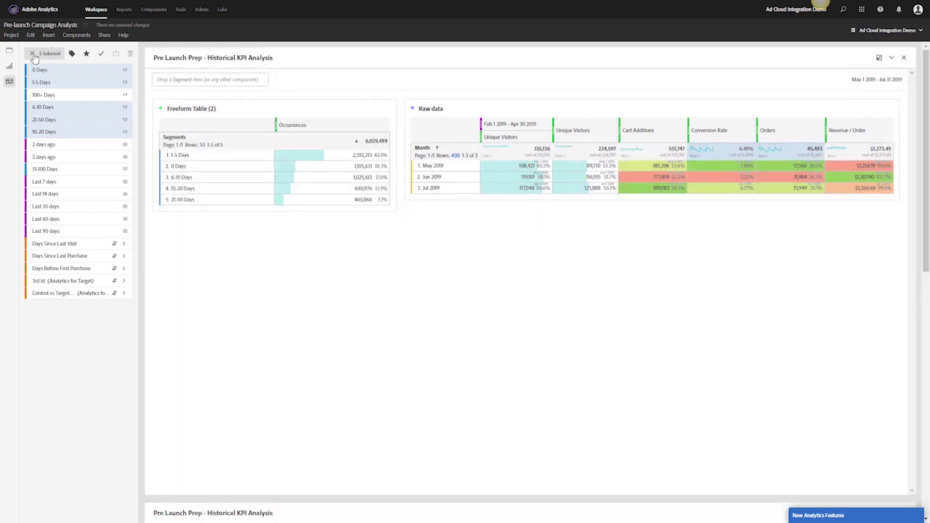
Replace the Occurrences metric with Conversion Rate in the day-range table
{"action": "left_click", "coordinate": [32, 55]}
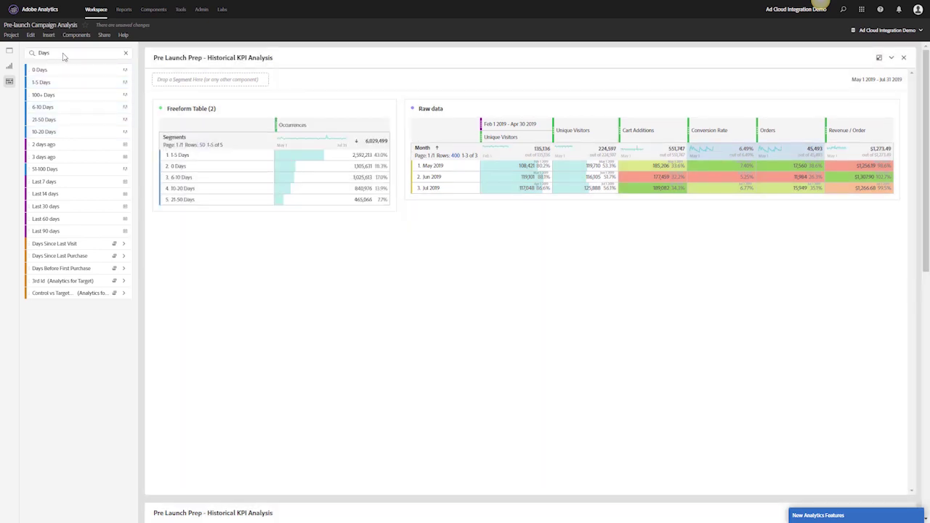
{"action": "left_click", "coordinate": [125, 53]}
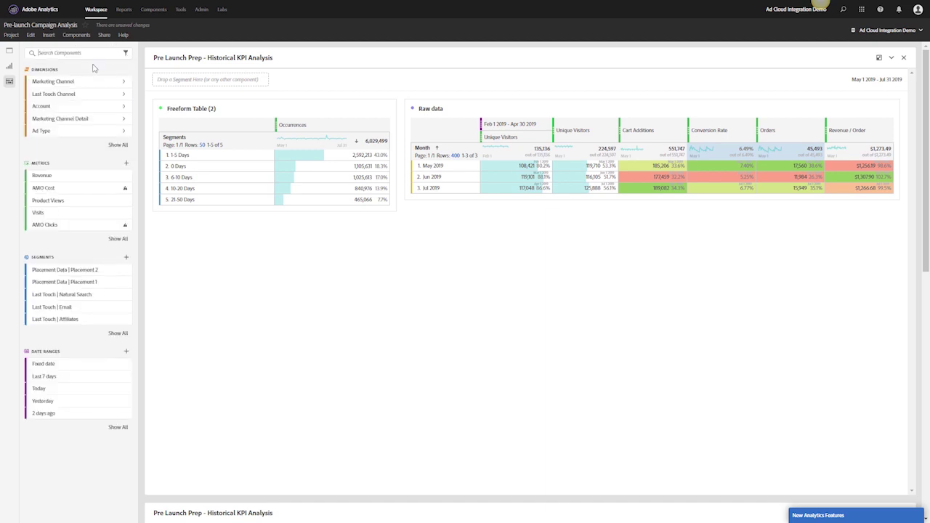
{"action": "type", "text": "cve"}
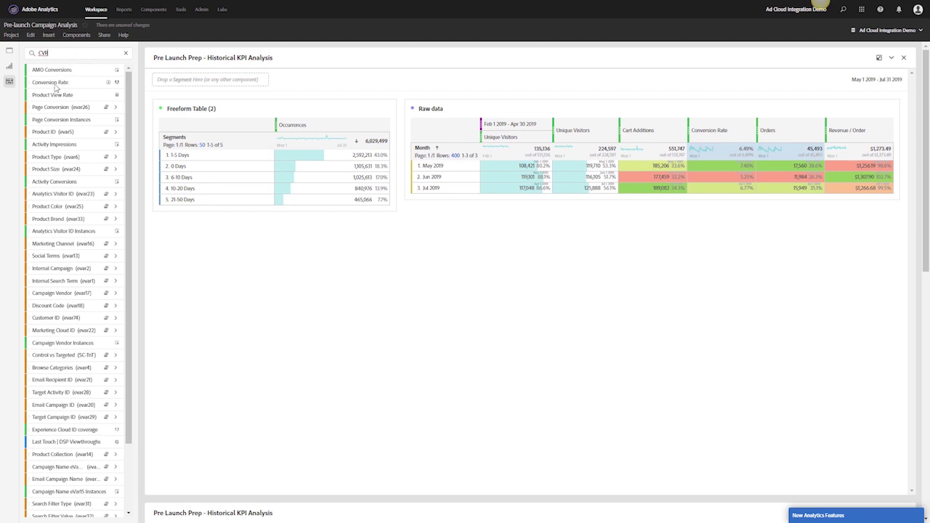
{"action": "left_click_drag", "start_coordinate": [55, 85], "coordinate": [320, 125]}
Add Revenue / Order as a second column, then select the Conversion Rate and Revenue / Order cells
{"action": "double_click", "coordinate": [75, 55]}
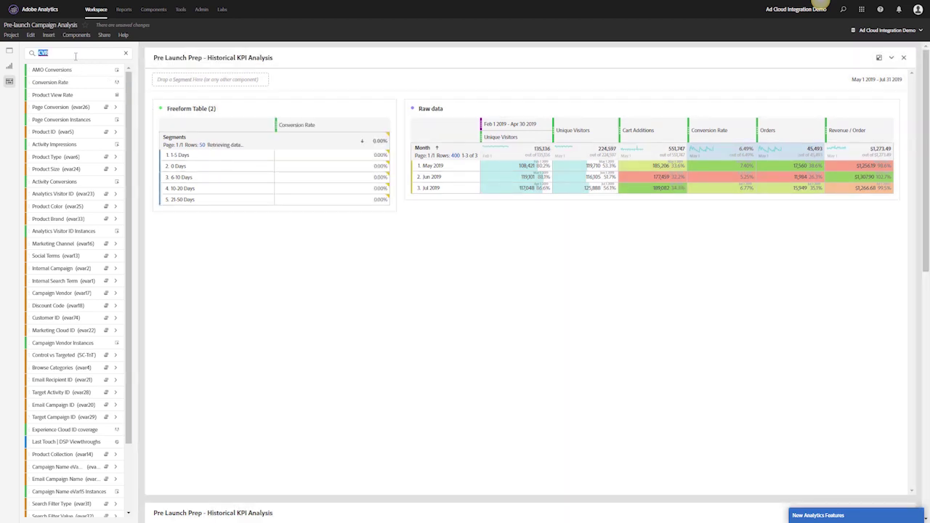
{"action": "type", "text": "rev"}
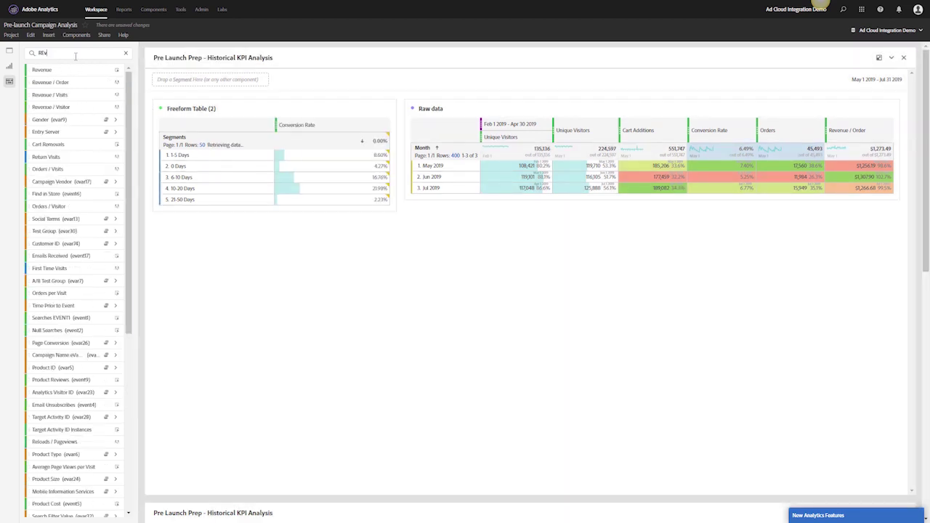
{"action": "left_click_drag", "start_coordinate": [52, 84], "coordinate": [363, 118]}
{"action": "scroll", "coordinate": [213, 297], "scroll_direction": "down", "scroll_amount": 1}
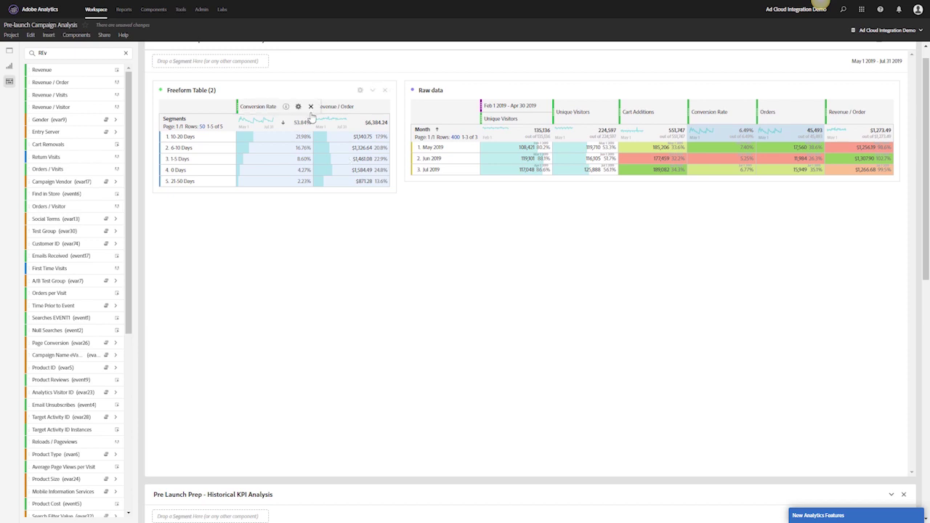
{"action": "left_click_drag", "start_coordinate": [285, 140], "coordinate": [361, 166]}
Visualize the selected cells as a bar chart with Display Dual Axis enabled
{"action": "right_click", "coordinate": [361, 167]}
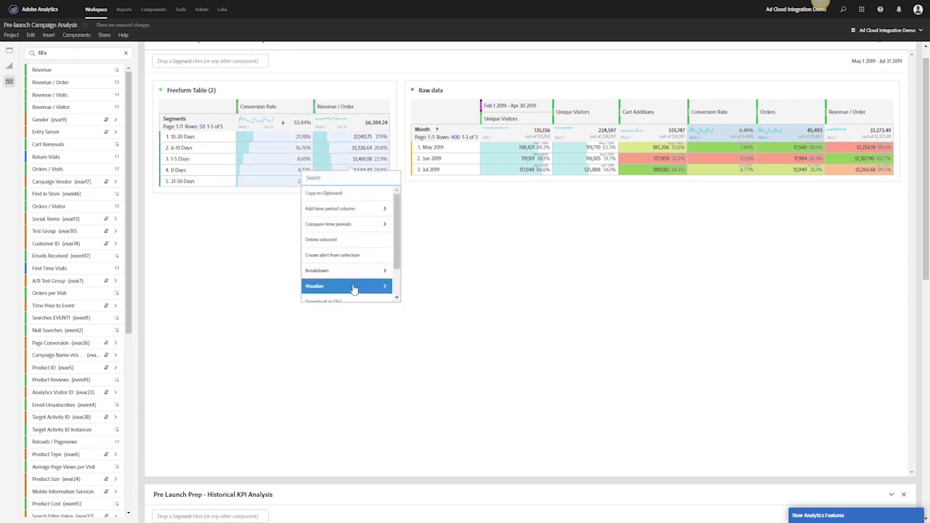
{"action": "left_click", "coordinate": [353, 284]}
{"action": "left_click", "coordinate": [339, 237]}
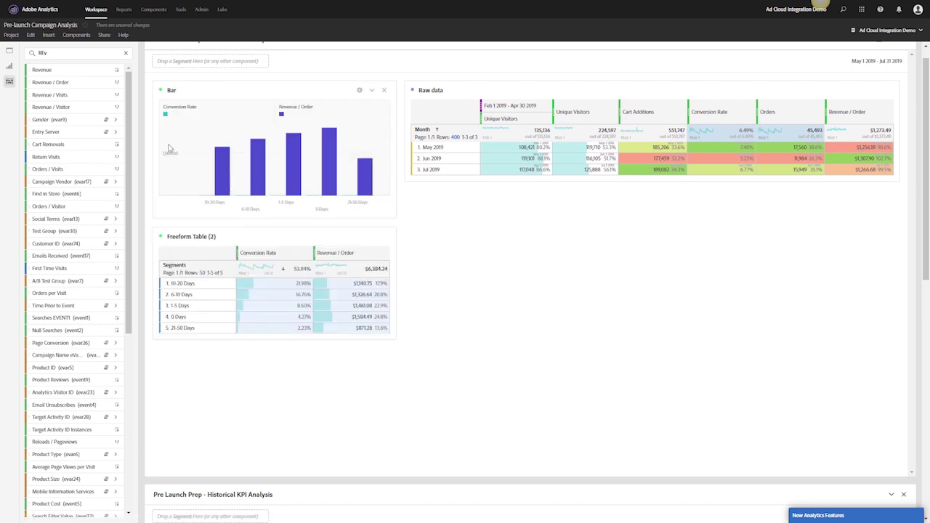
{"action": "left_click", "coordinate": [358, 91]}
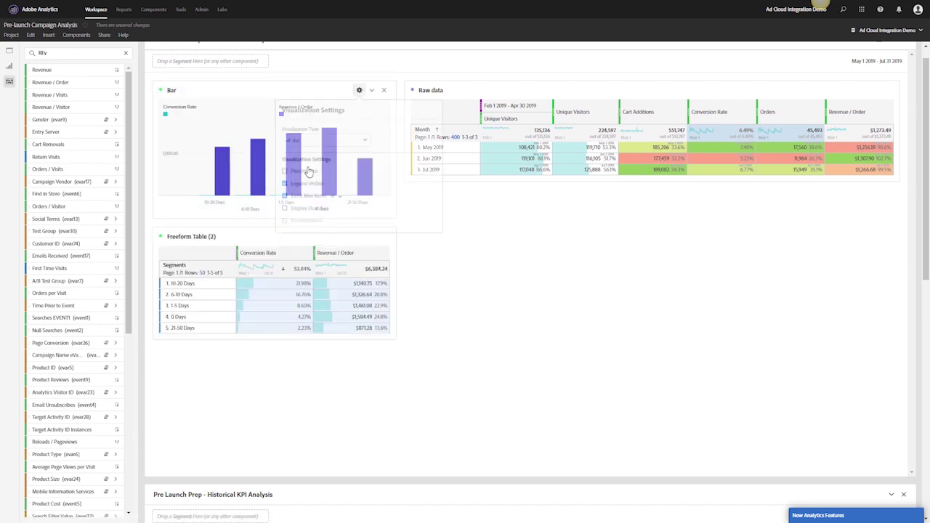
{"action": "left_click", "coordinate": [285, 208]}
{"action": "left_click", "coordinate": [191, 123]}
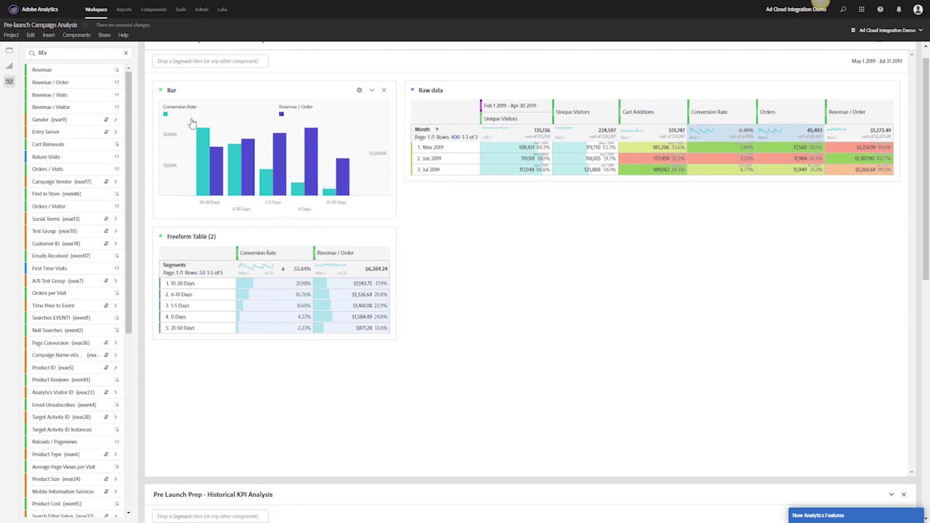
In the chart's data source settings, check Lock Selection and uncheck Show Data Source
{"action": "left_click", "coordinate": [160, 90]}
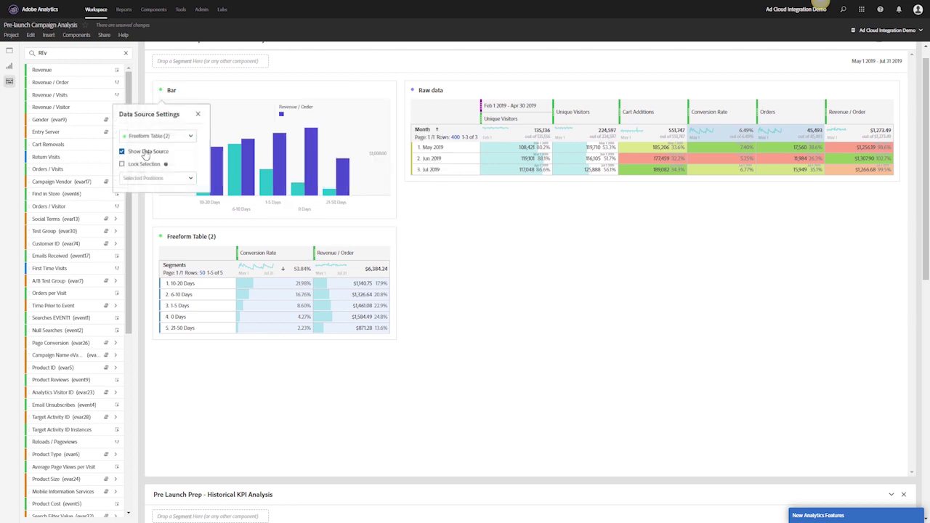
{"action": "left_click", "coordinate": [154, 164]}
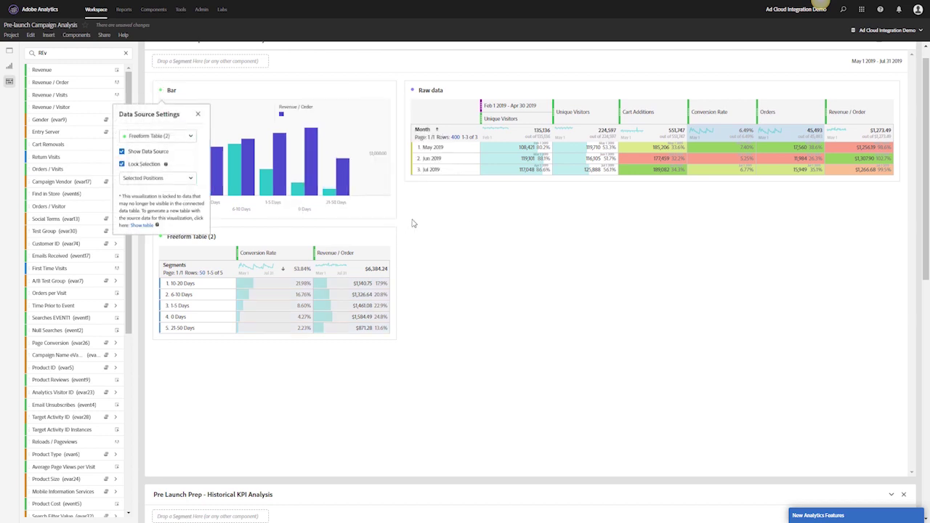
{"action": "left_click", "coordinate": [131, 151]}
{"action": "left_click", "coordinate": [469, 249]}
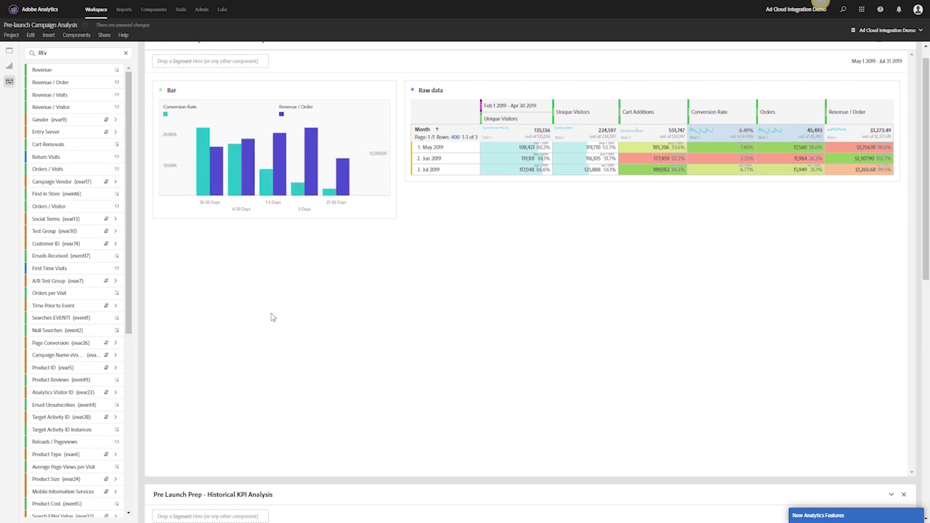
Build a half-width Histogram of Visits below the bar chart, then show the visualizations list
{"action": "left_click", "coordinate": [126, 54]}
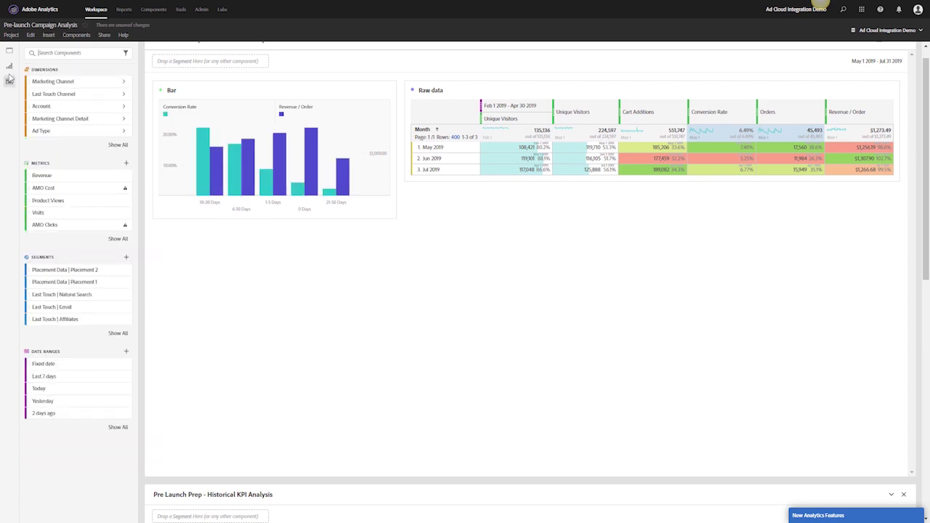
{"action": "left_click", "coordinate": [9, 66]}
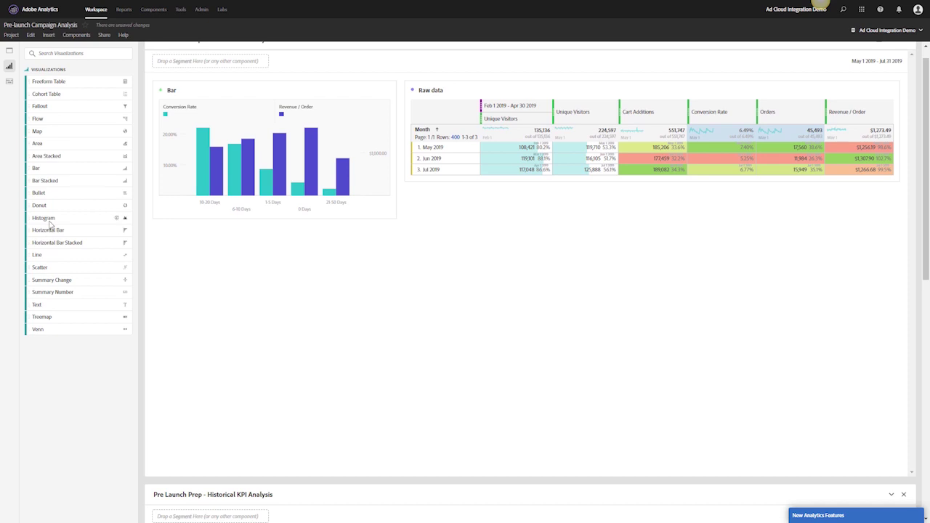
{"action": "left_click_drag", "start_coordinate": [45, 219], "coordinate": [257, 253]}
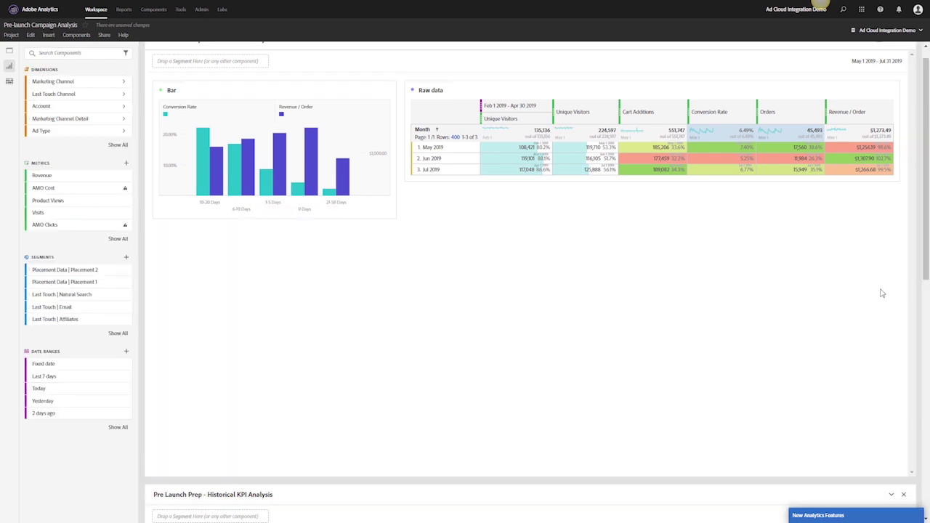
{"action": "left_click_drag", "start_coordinate": [898, 280], "coordinate": [407, 281]}
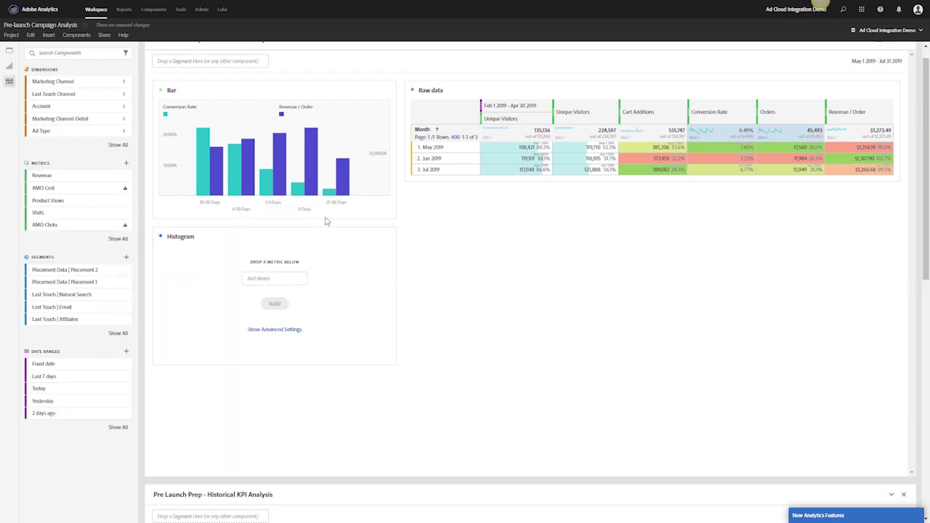
{"action": "left_click_drag", "start_coordinate": [39, 215], "coordinate": [294, 278]}
{"action": "left_click", "coordinate": [274, 303]}
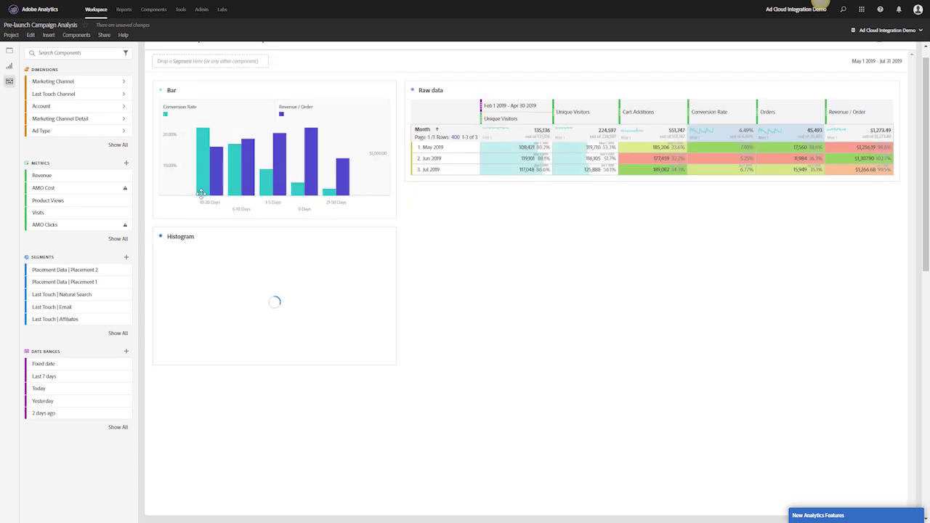
{"action": "scroll", "coordinate": [556, 280], "scroll_direction": "down", "scroll_amount": 1}
{"action": "left_click", "coordinate": [10, 67]}
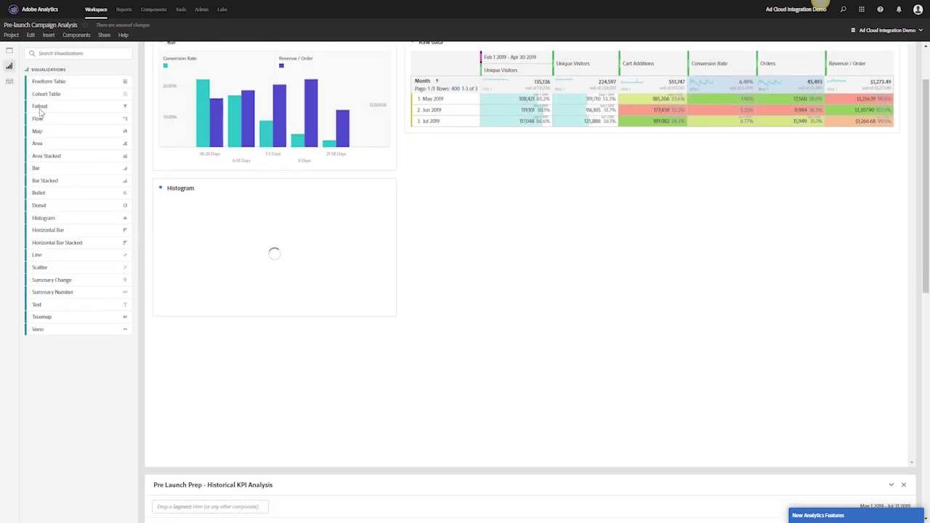
Build a half-width Cohort Table under the Histogram with Visits as inclusion and return metrics
{"action": "left_click_drag", "start_coordinate": [46, 94], "coordinate": [290, 373]}
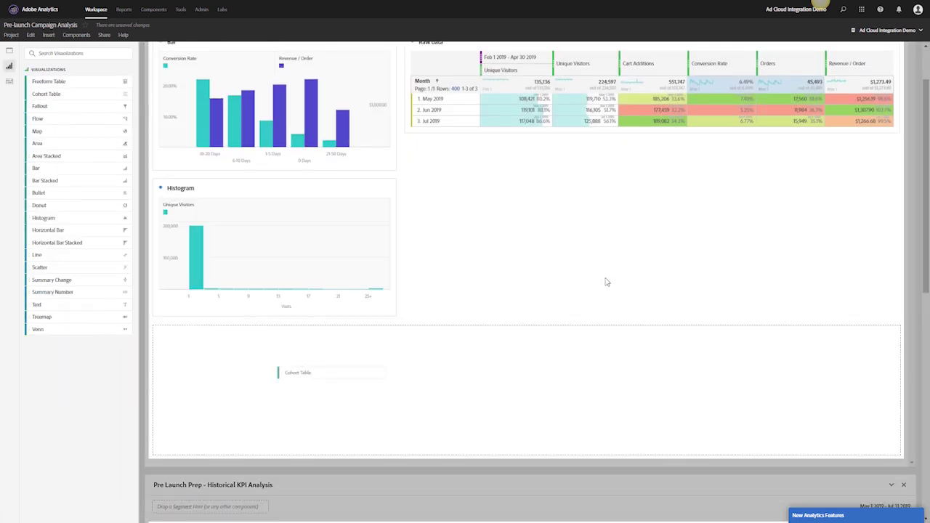
{"action": "left_click_drag", "start_coordinate": [899, 343], "coordinate": [409, 286]}
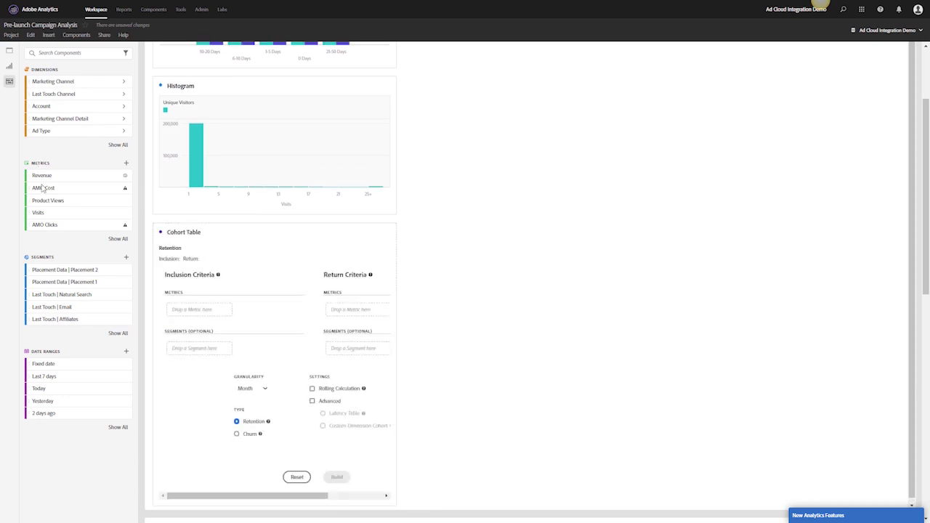
{"action": "left_click_drag", "start_coordinate": [38, 212], "coordinate": [202, 311]}
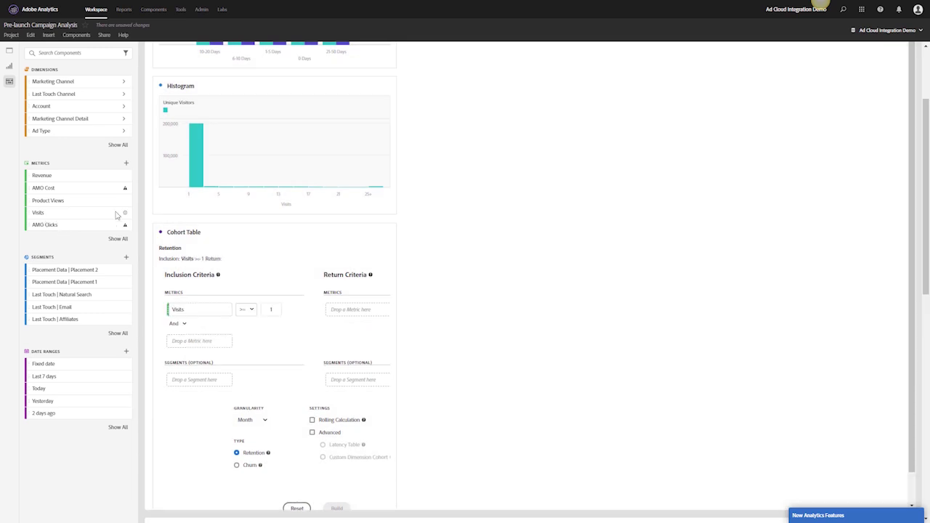
{"action": "left_click_drag", "start_coordinate": [118, 216], "coordinate": [370, 309]}
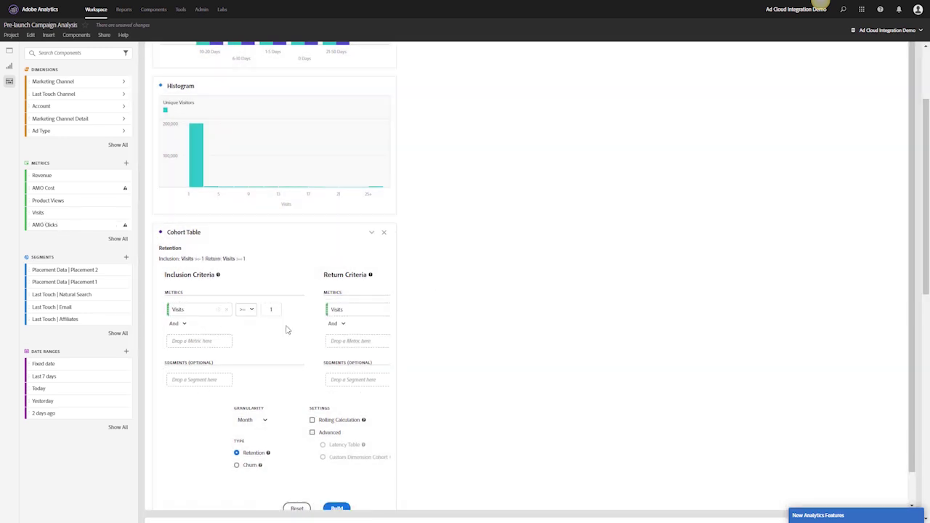
{"action": "scroll", "coordinate": [287, 329], "scroll_direction": "down", "scroll_amount": 1}
{"action": "left_click", "coordinate": [336, 473]}
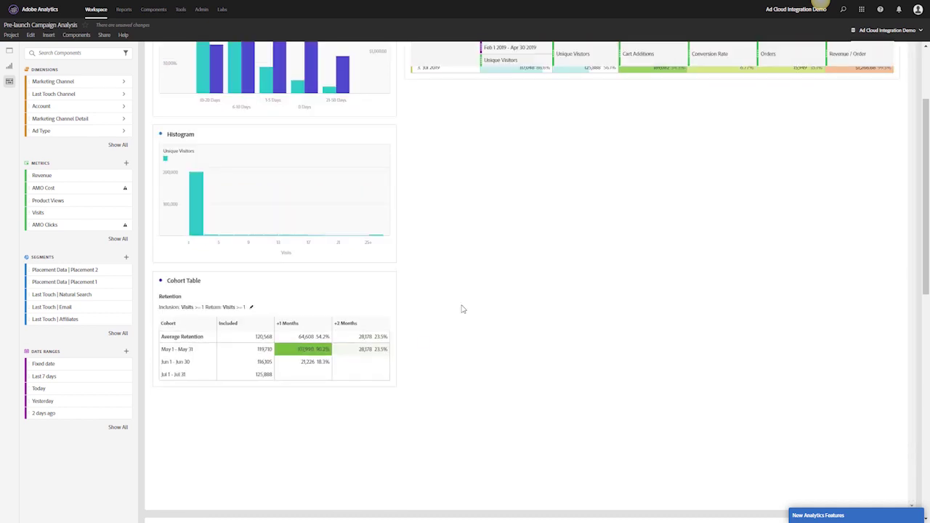
{"action": "scroll", "coordinate": [477, 348], "scroll_direction": "up", "scroll_amount": 2}
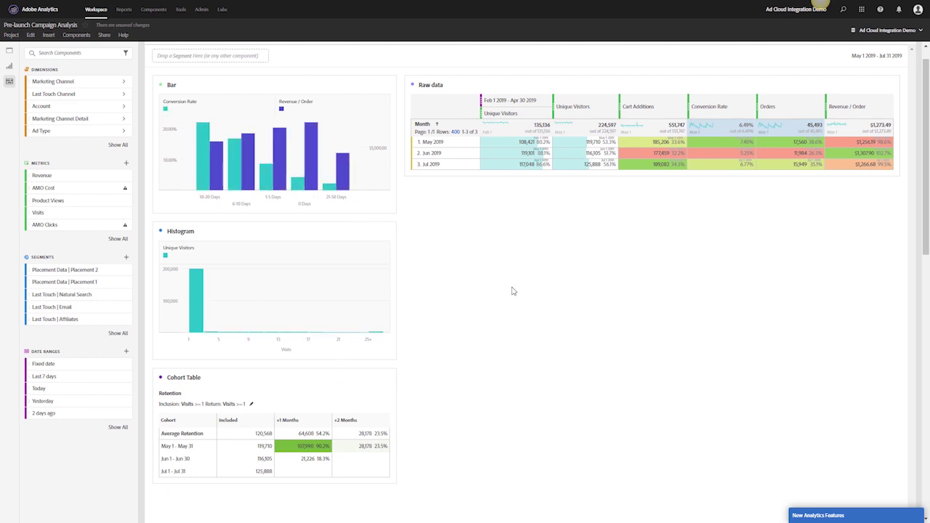
Turn the 224,597 Unique Visitors total into a Summary Number card, docked beside Bar and shortened
{"action": "scroll", "coordinate": [505, 266], "scroll_direction": "up", "scroll_amount": 1}
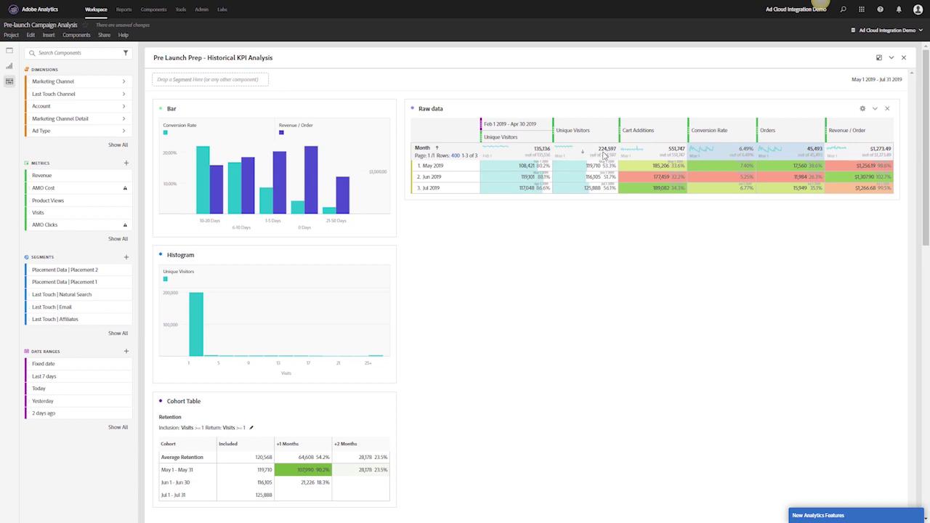
{"action": "right_click", "coordinate": [604, 154]}
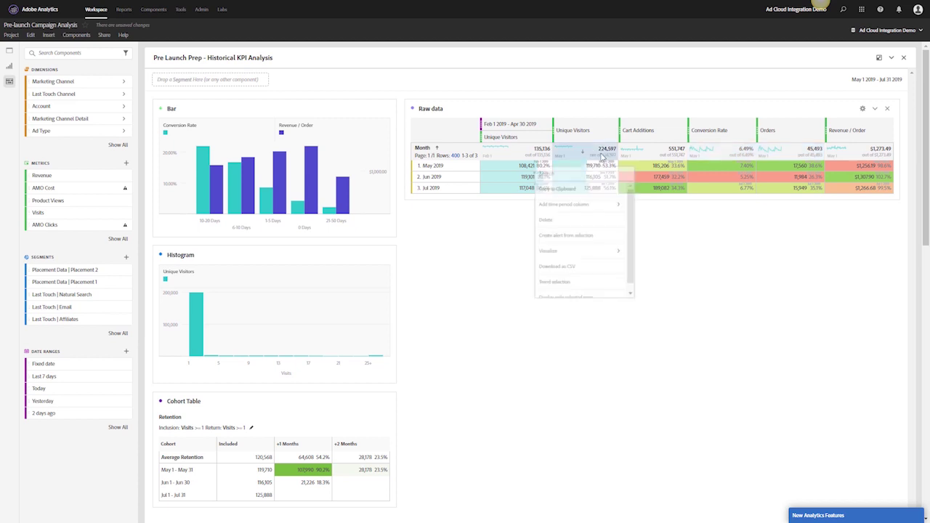
{"action": "left_click", "coordinate": [581, 244]}
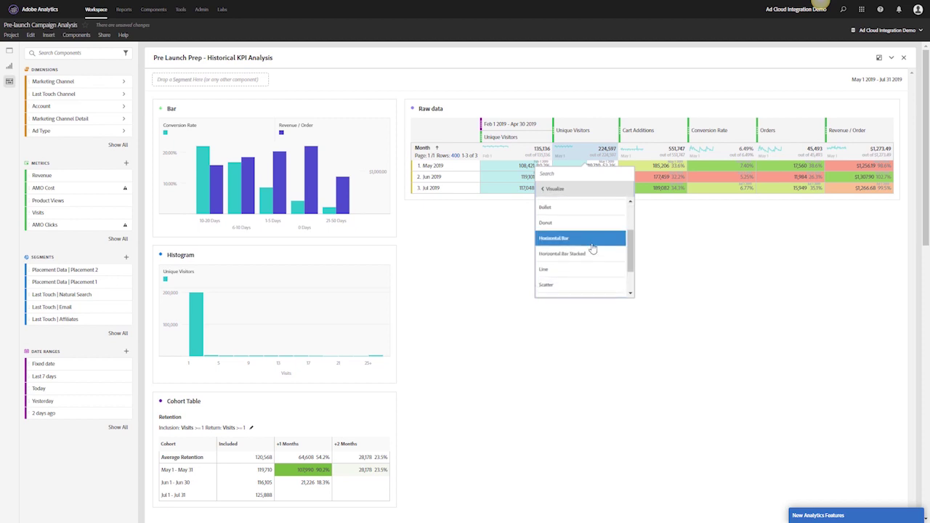
{"action": "scroll", "coordinate": [593, 249], "scroll_direction": "down", "scroll_amount": 2}
{"action": "left_click", "coordinate": [586, 278]}
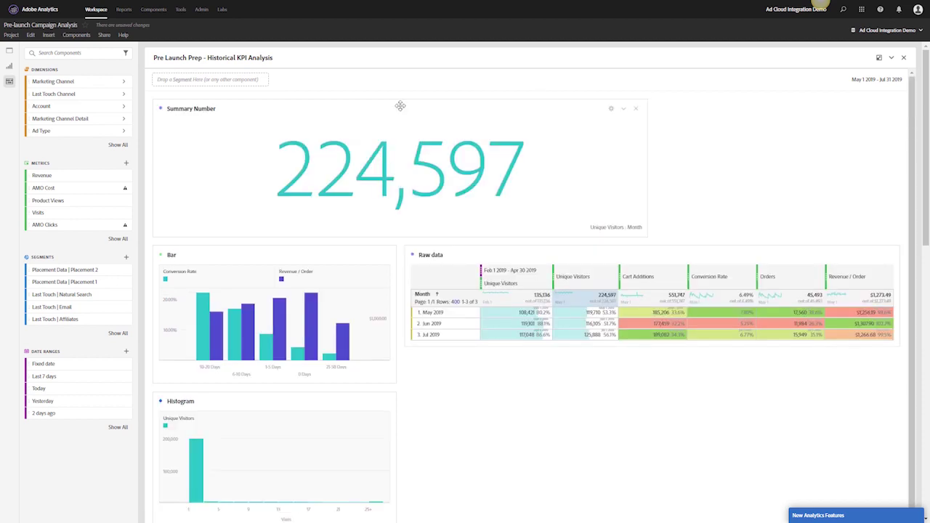
{"action": "left_click_drag", "start_coordinate": [400, 106], "coordinate": [535, 187]}
{"action": "left_click_drag", "start_coordinate": [481, 216], "coordinate": [499, 192]}
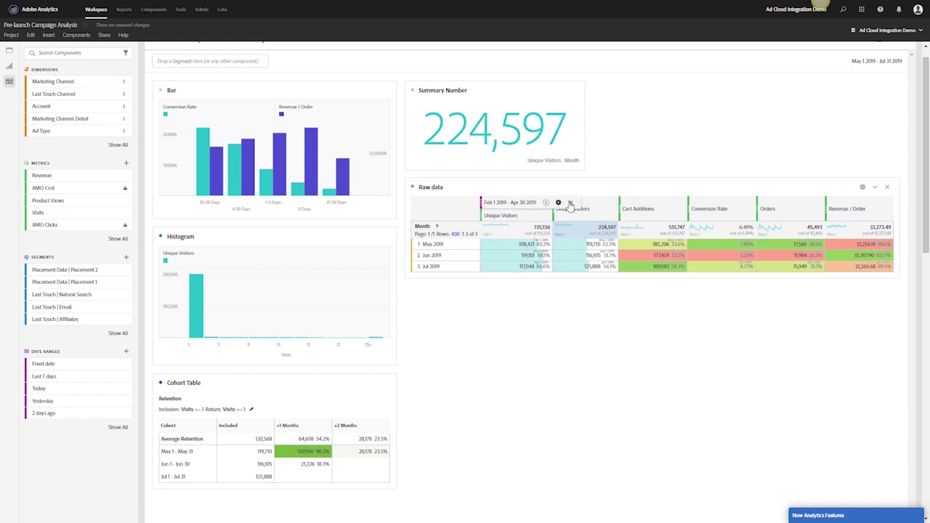
Swap the Feb 1 – Apr 30 2019 column for a prior 3 months comparison column
{"action": "left_click", "coordinate": [570, 202]}
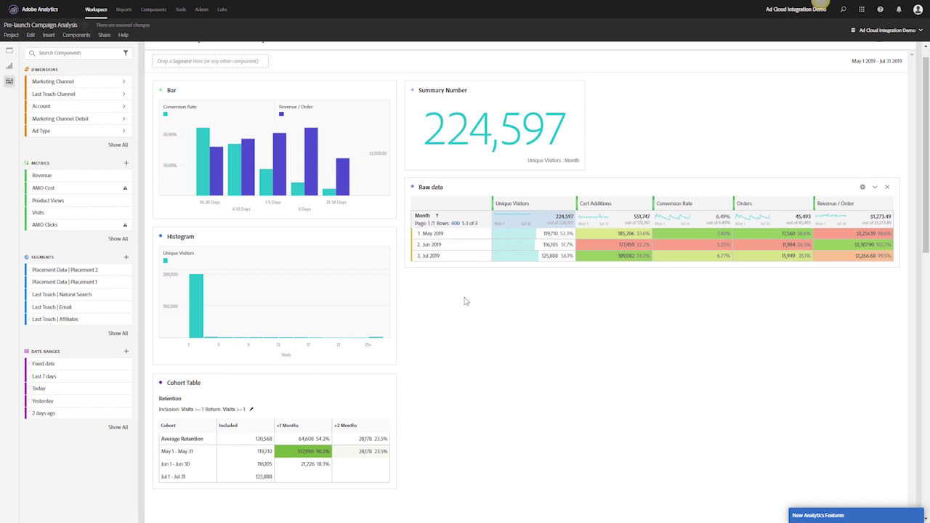
{"action": "right_click", "coordinate": [511, 205]}
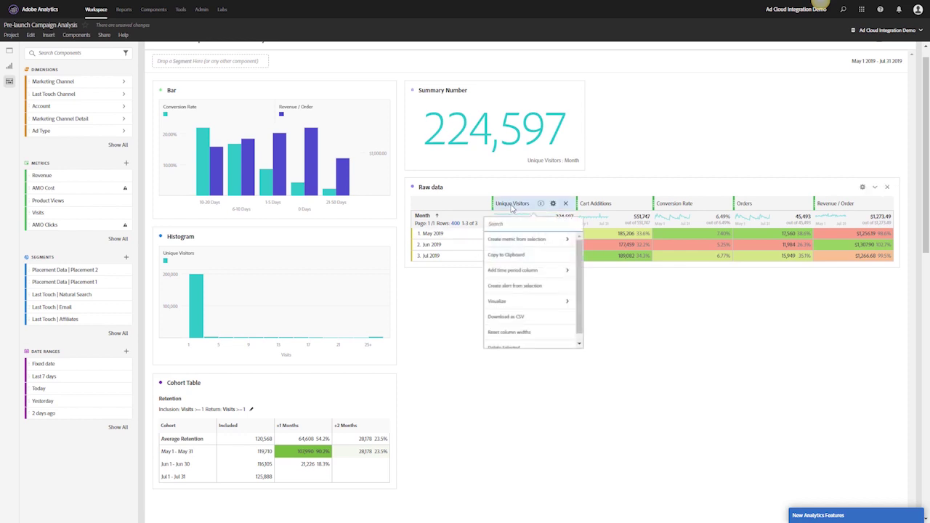
{"action": "left_click", "coordinate": [512, 270]}
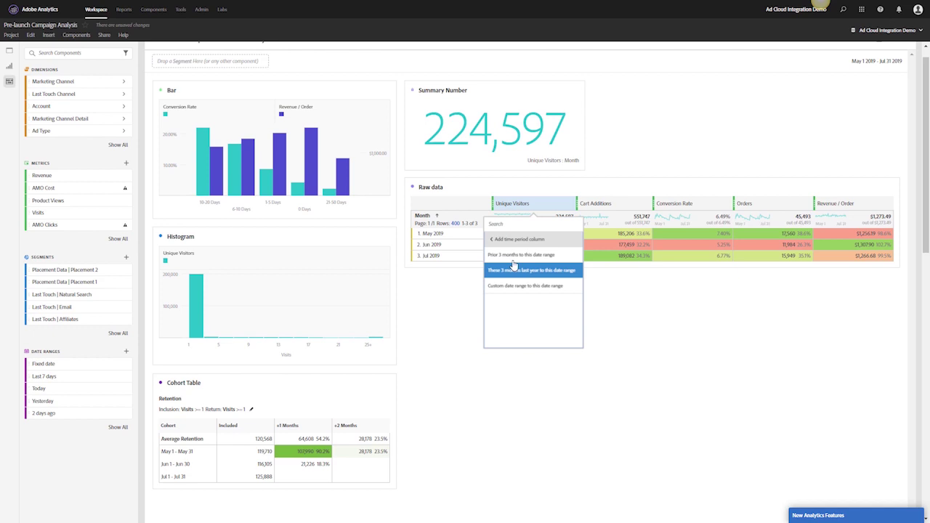
{"action": "left_click", "coordinate": [516, 255]}
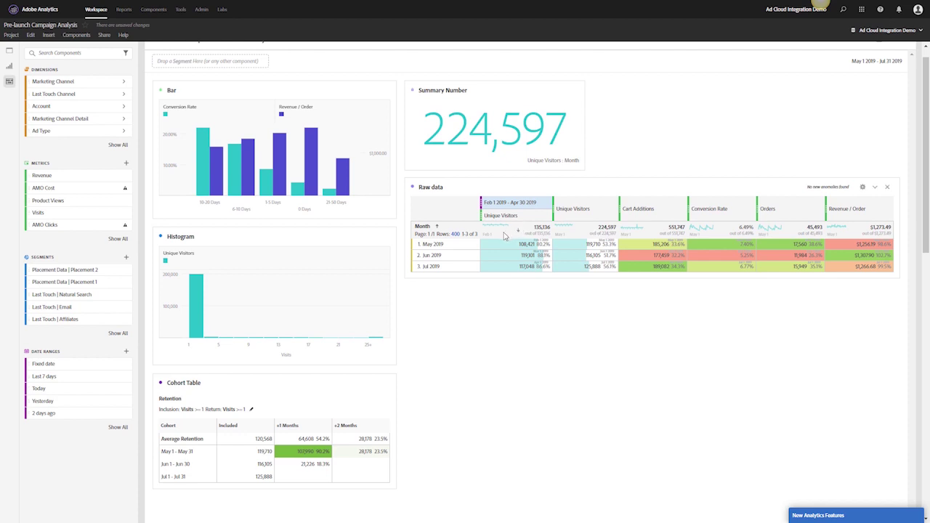
Visualize the Unique Visitors change (up 66.2%) as a Summary Change card under the Summary Number
{"action": "right_click", "coordinate": [594, 237]}
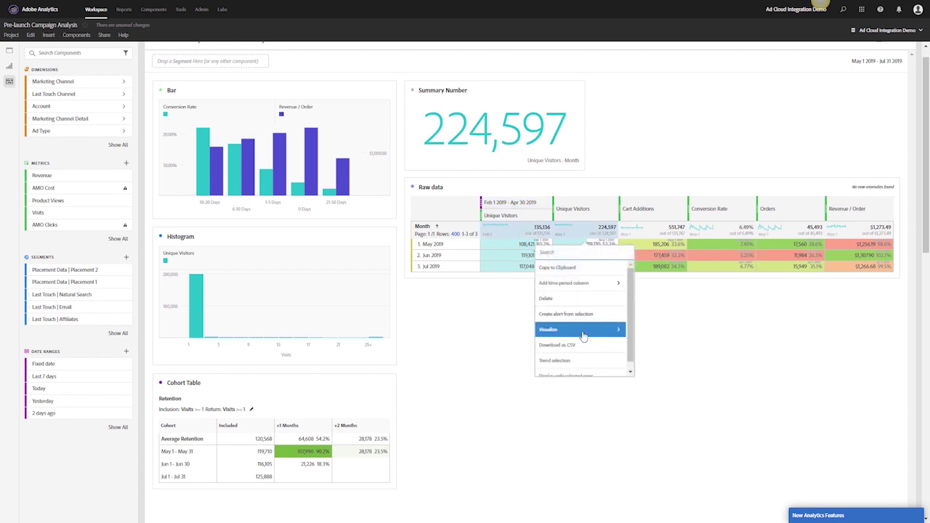
{"action": "left_click", "coordinate": [583, 327]}
{"action": "scroll", "coordinate": [583, 317], "scroll_direction": "down", "scroll_amount": 3}
{"action": "left_click", "coordinate": [585, 349]}
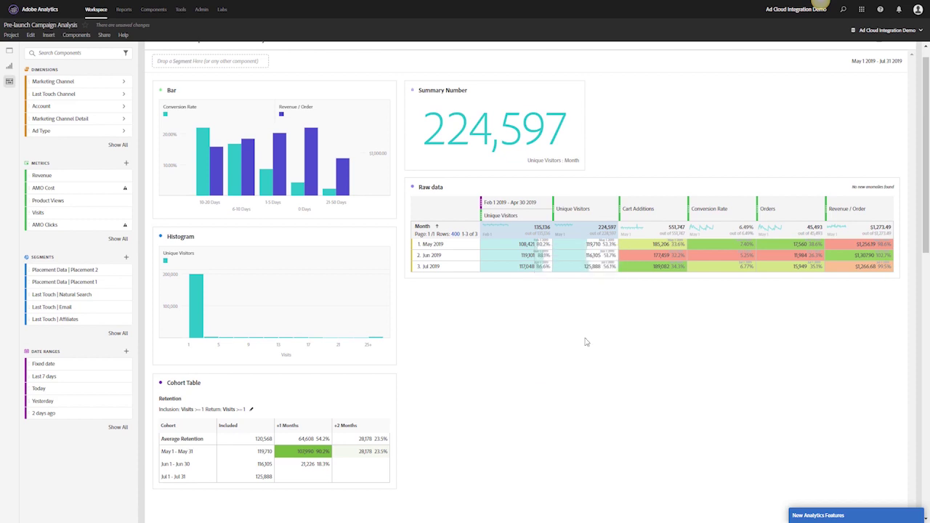
{"action": "scroll", "coordinate": [436, 218], "scroll_direction": "up", "scroll_amount": 2}
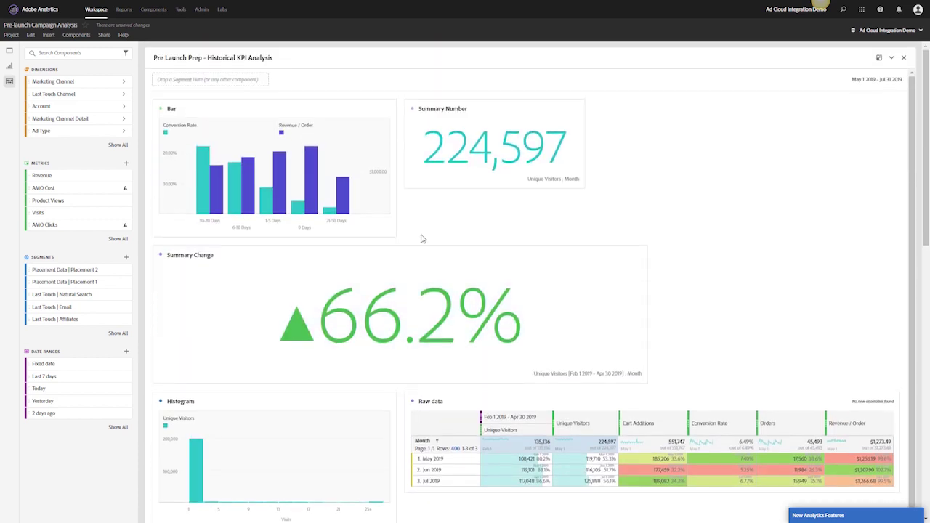
{"action": "left_click_drag", "start_coordinate": [563, 256], "coordinate": [657, 190]}
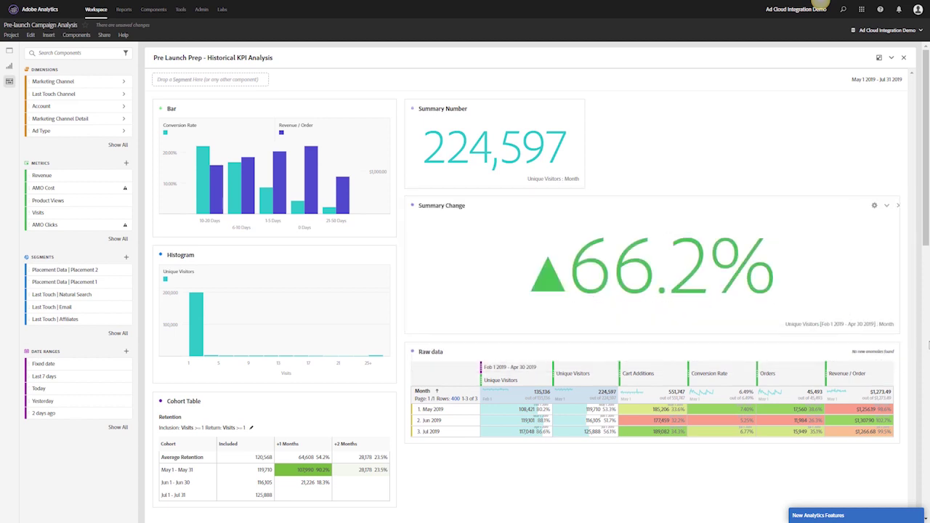
{"action": "left_click_drag", "start_coordinate": [811, 317], "coordinate": [623, 259]}
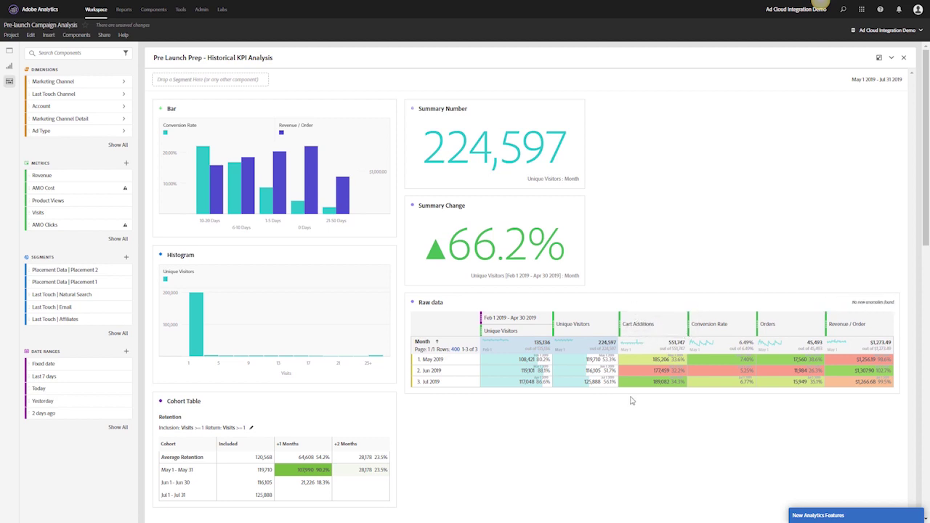
Scroll the workspace to the completed Pre Launch Prep - Historical KPI Analysis panel
{"action": "scroll", "coordinate": [629, 400], "scroll_direction": "down", "scroll_amount": 6}
{"action": "scroll", "coordinate": [602, 320], "scroll_direction": "down", "scroll_amount": 2}
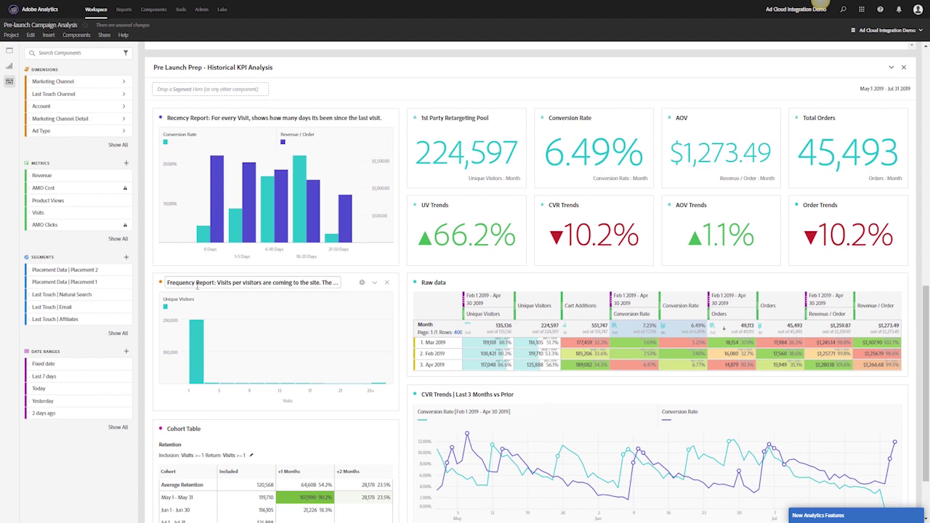
{"action": "scroll", "coordinate": [181, 403], "scroll_direction": "down", "scroll_amount": 1}
{"action": "scroll", "coordinate": [185, 385], "scroll_direction": "up", "scroll_amount": 1}
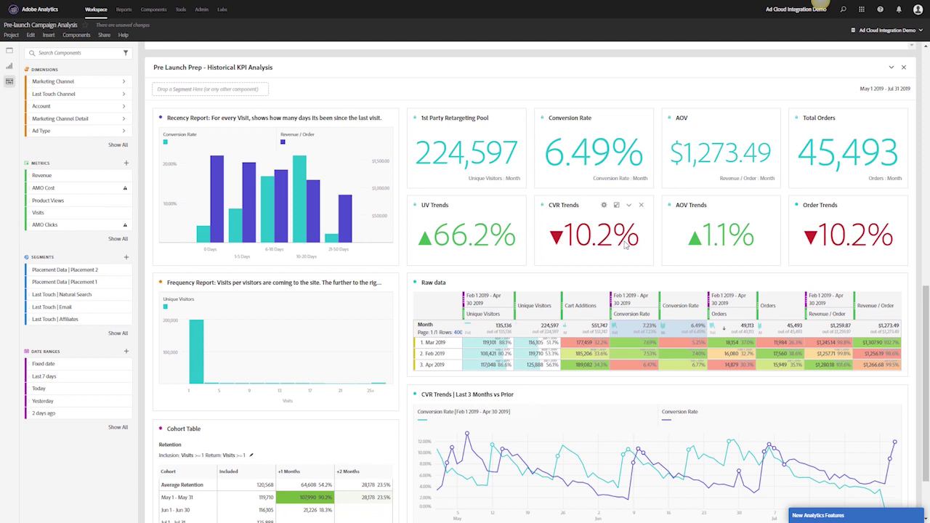
{"action": "scroll", "coordinate": [624, 246], "scroll_direction": "down", "scroll_amount": 1}
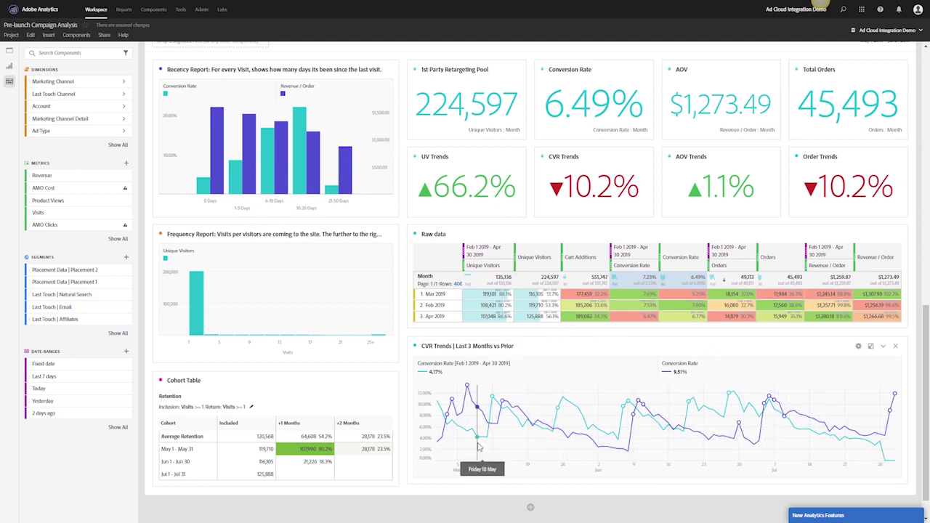
{"action": "mouse_move", "coordinate": [488, 440]}
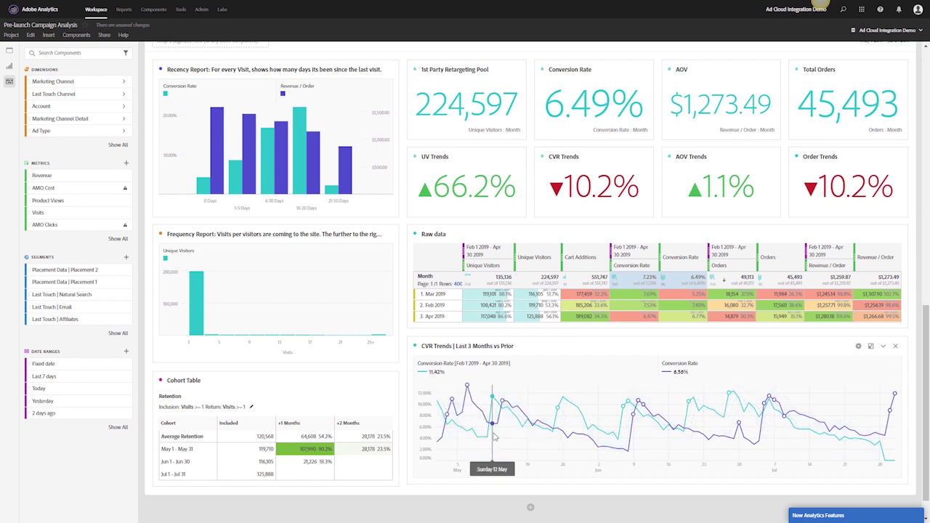